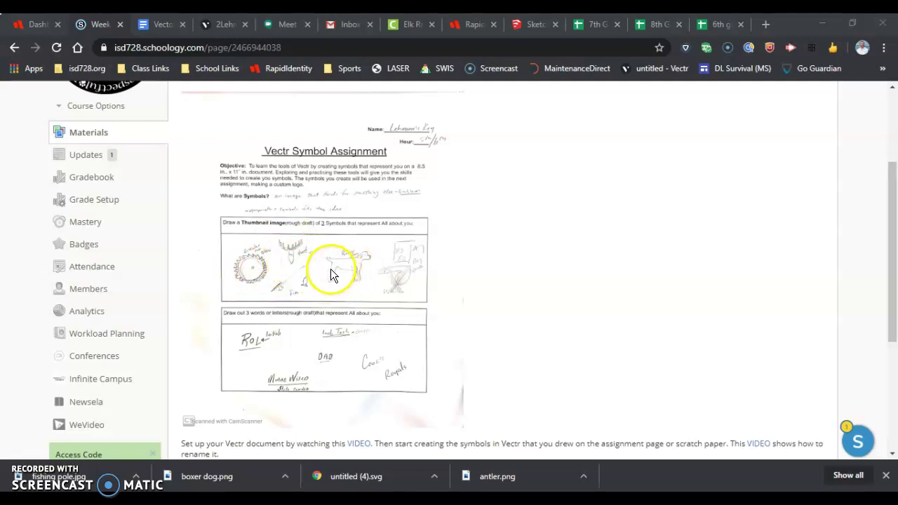
Switch to the Vectr drawing and move the boxer dog image slightly farther away from the page
left_click(227, 24)
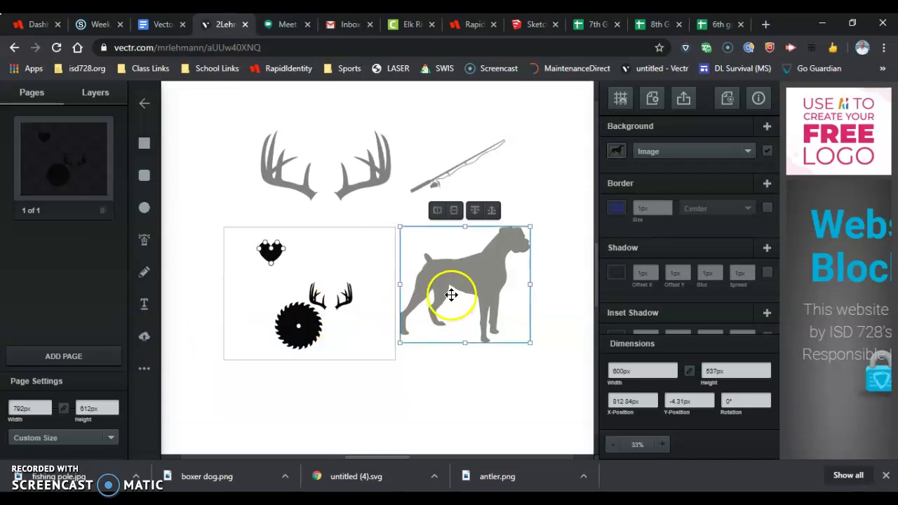
mouse_move(479, 279)
left_mouse_down()
mouse_move(474, 294)
mouse_move(482, 297)
mouse_move(391, 280)
mouse_move(315, 286)
mouse_move(427, 285)
mouse_move(487, 273)
left_mouse_up()
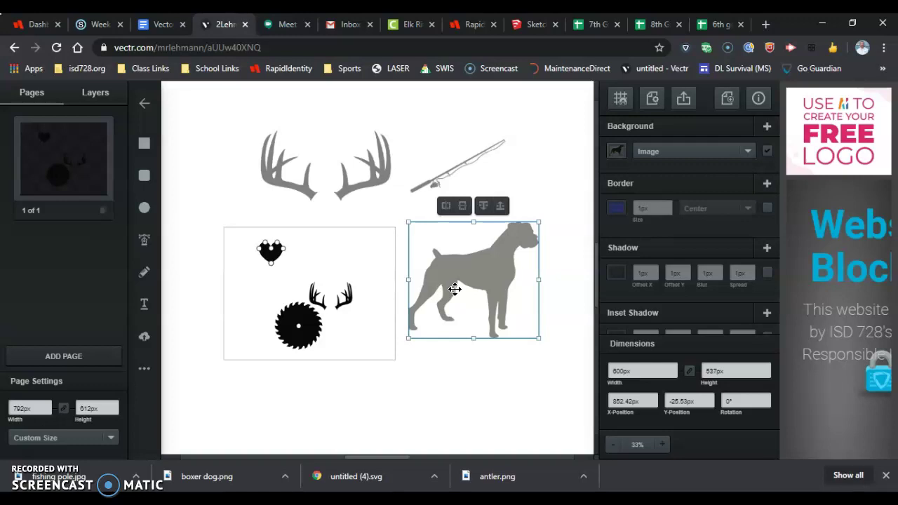
Start a Pen tool outline on the boxer's far front paw, tracing from its heel along the sole and around the toes
left_click(143, 274)
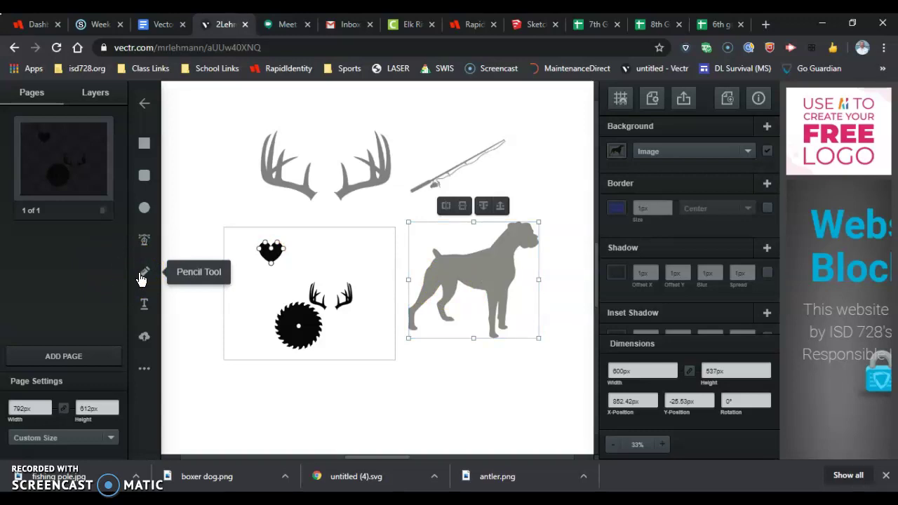
left_click(145, 242)
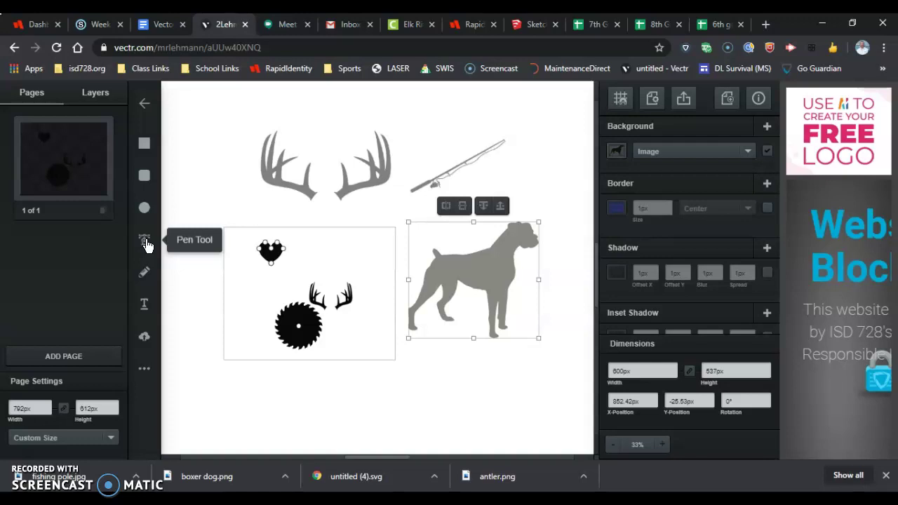
left_click(146, 245)
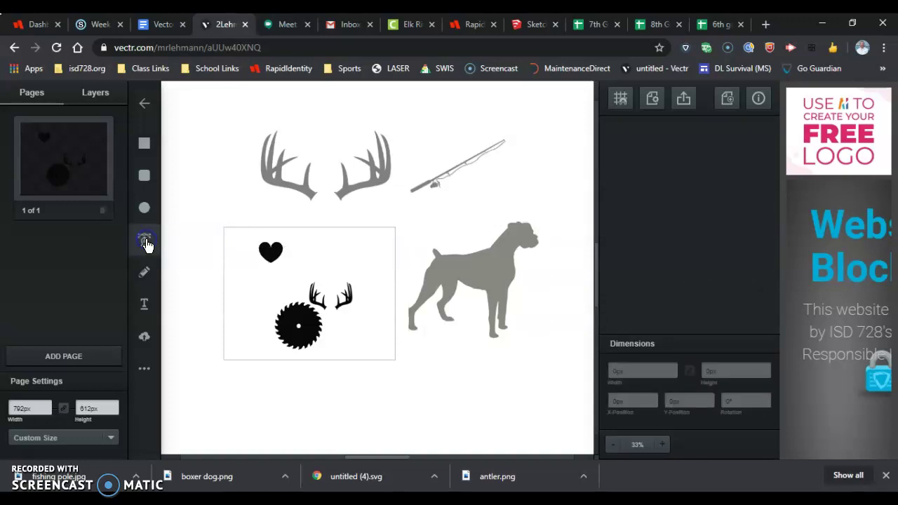
left_click_drag(531, 326, 517, 327)
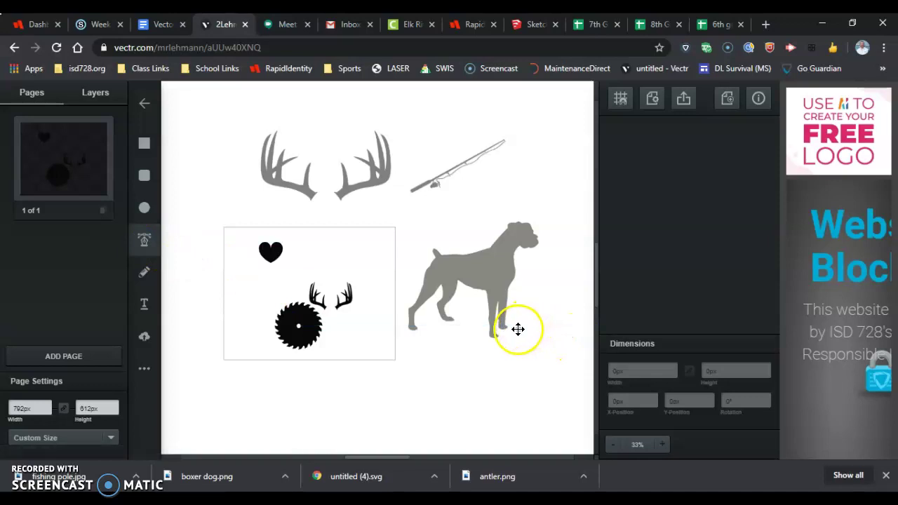
scroll(518, 324, "up", 4)
scroll(528, 300, "up", 2)
scroll(553, 250, "down", 1)
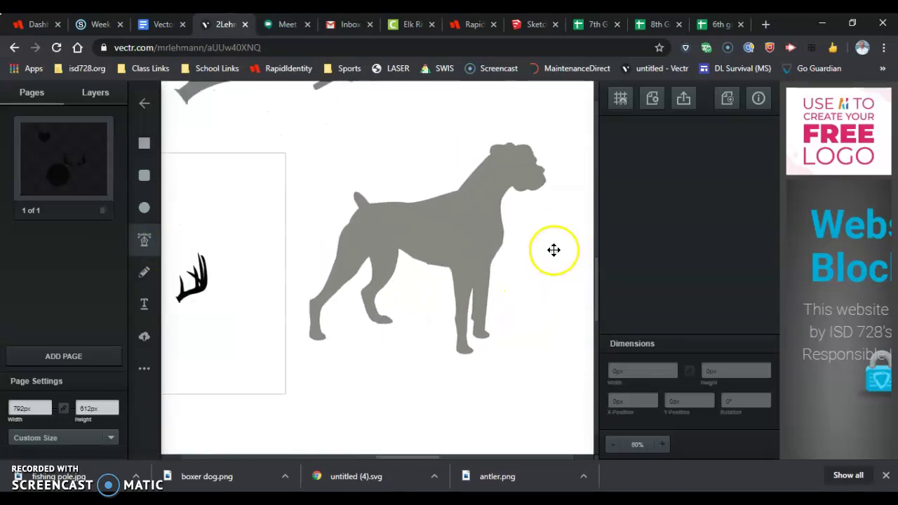
scroll(566, 204, "up", 1)
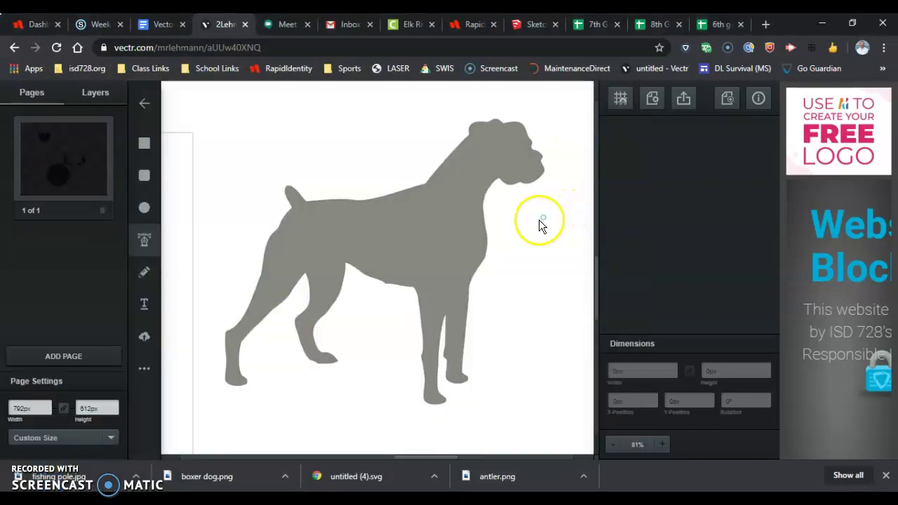
left_click(456, 382)
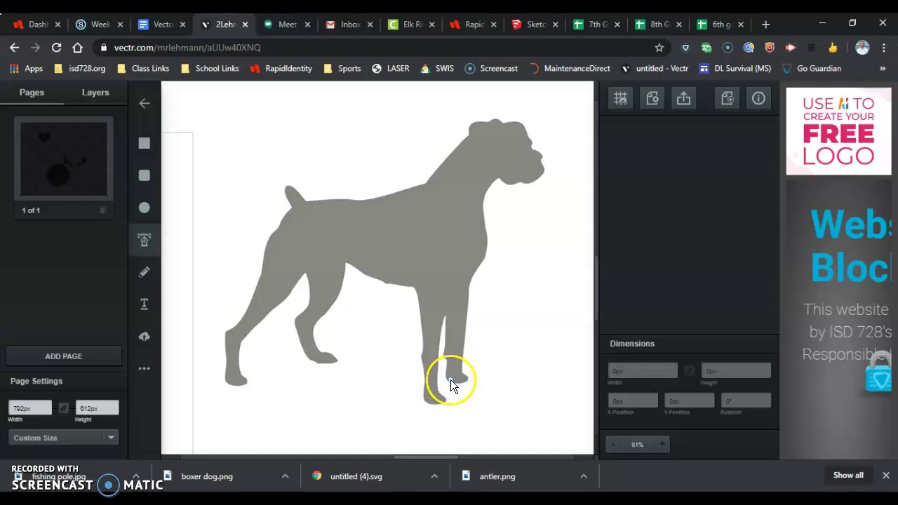
left_click(446, 378)
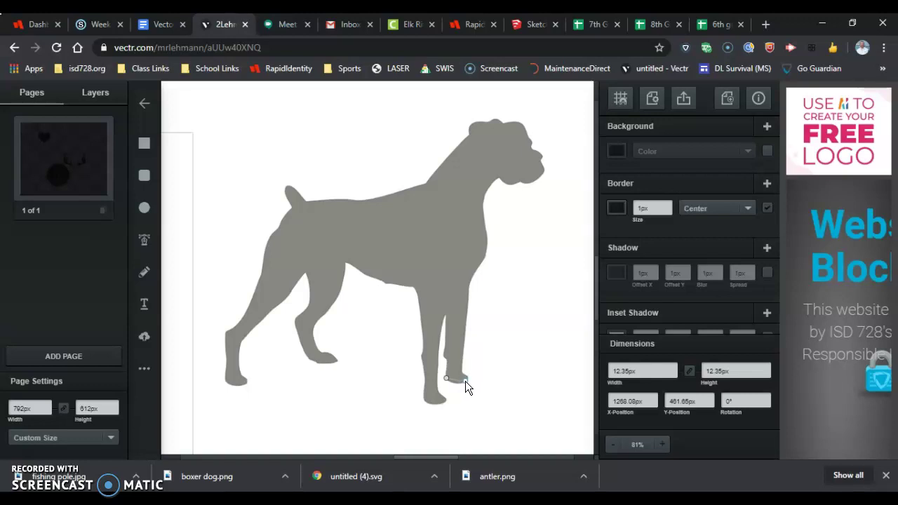
left_click(466, 381)
mouse_move(470, 380)
left_mouse_down()
mouse_move(482, 366)
mouse_move(476, 376)
left_mouse_up()
left_click(463, 374)
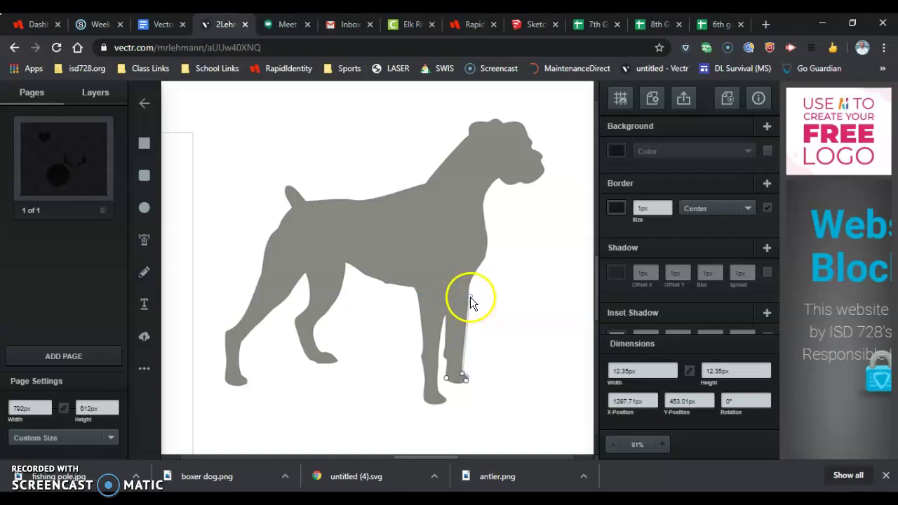
Continue the outline up the front of the foreleg and along the chest to the underside of the jaw
left_click(469, 290)
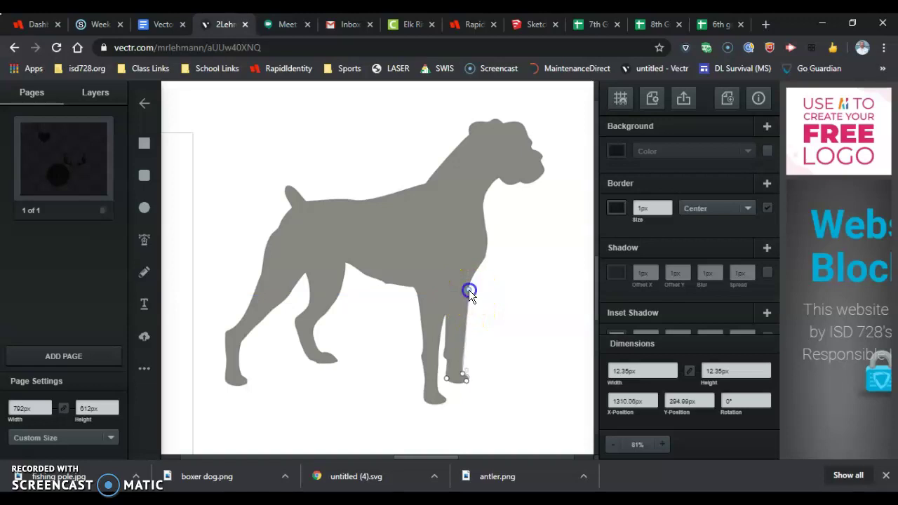
left_click_drag(467, 286, 469, 282)
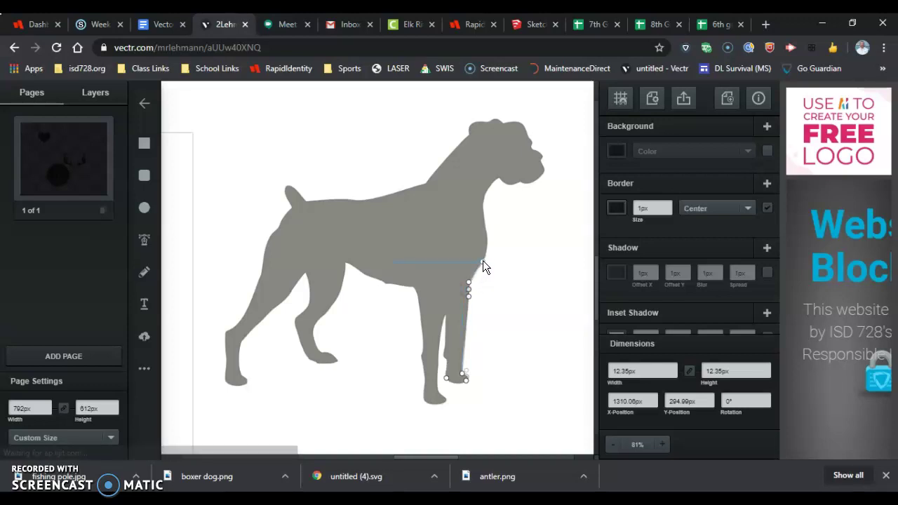
left_click(481, 260)
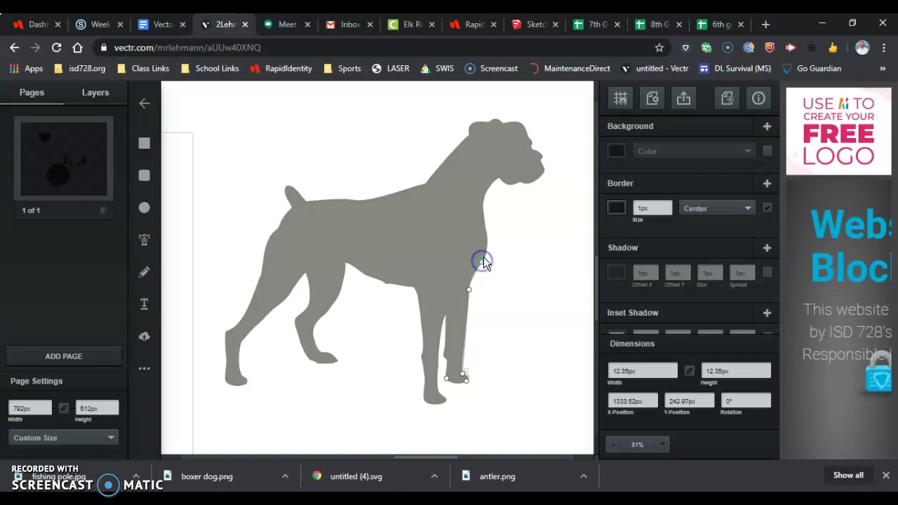
left_click_drag(487, 231, 507, 185)
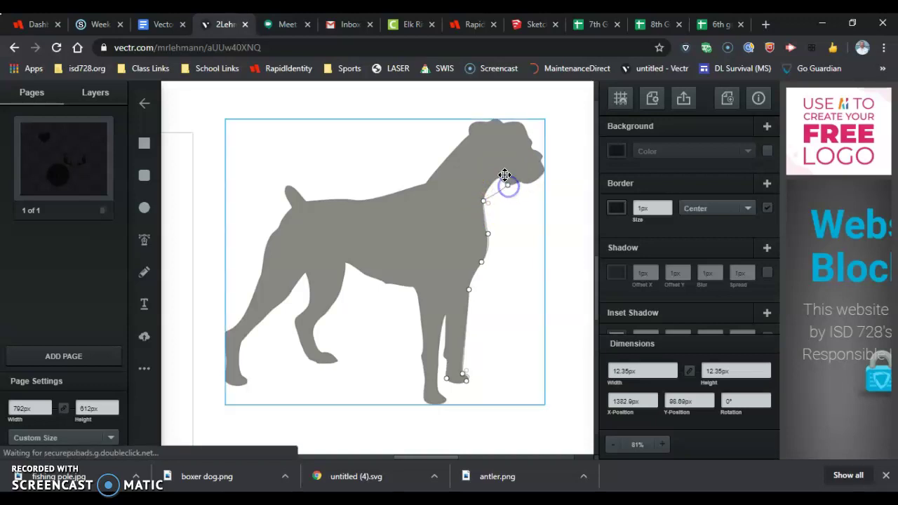
Undo the misplaced points under the jaw and retrace the curve from the neck to the throat
key("ctrl+z")
key("ctrl+z")
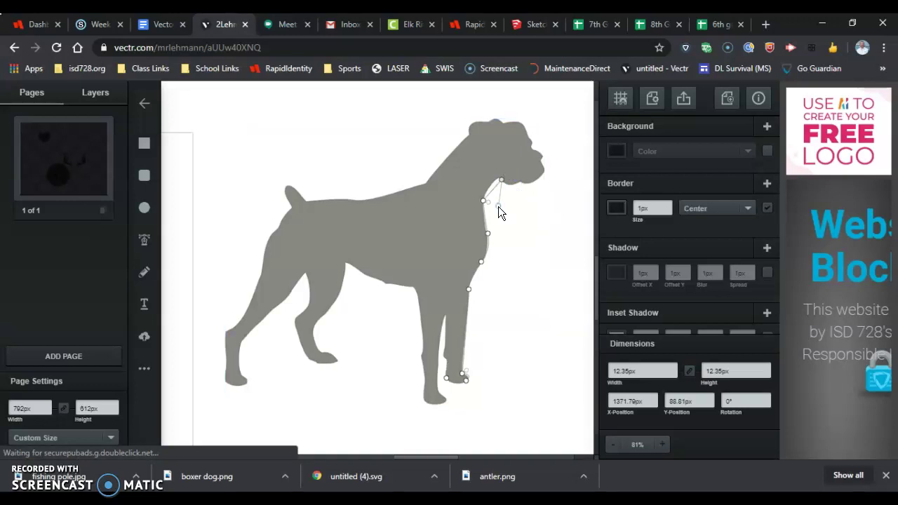
key("ctrl+z")
left_click_drag(498, 206, 500, 181)
left_click_drag(499, 178, 509, 184)
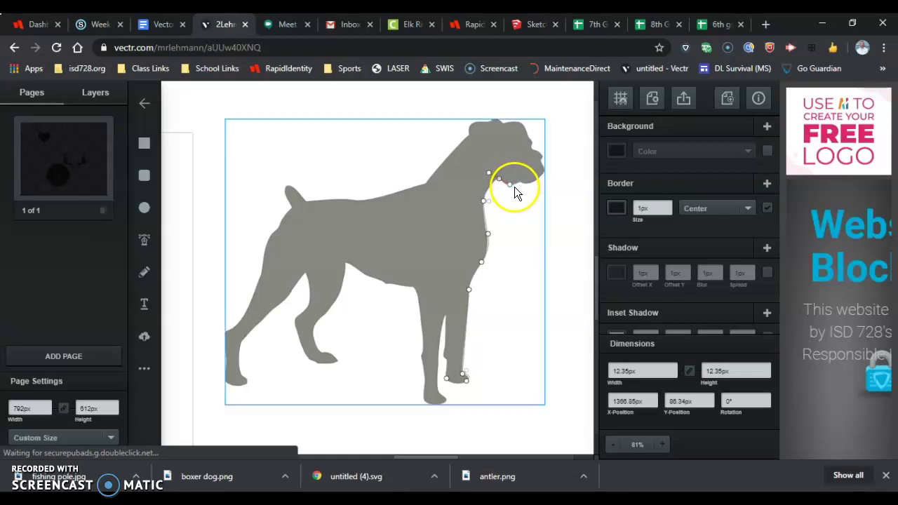
Trace the outline along the lower jaw, around the muzzle and over the nose to the base of the forehead
left_click_drag(516, 186, 547, 181)
left_click_drag(545, 171, 537, 162)
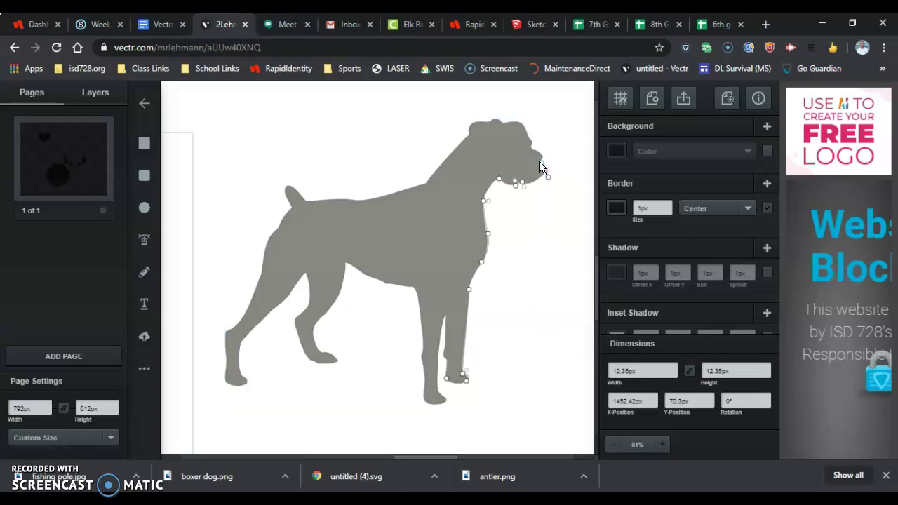
scroll(536, 162, "up", 1)
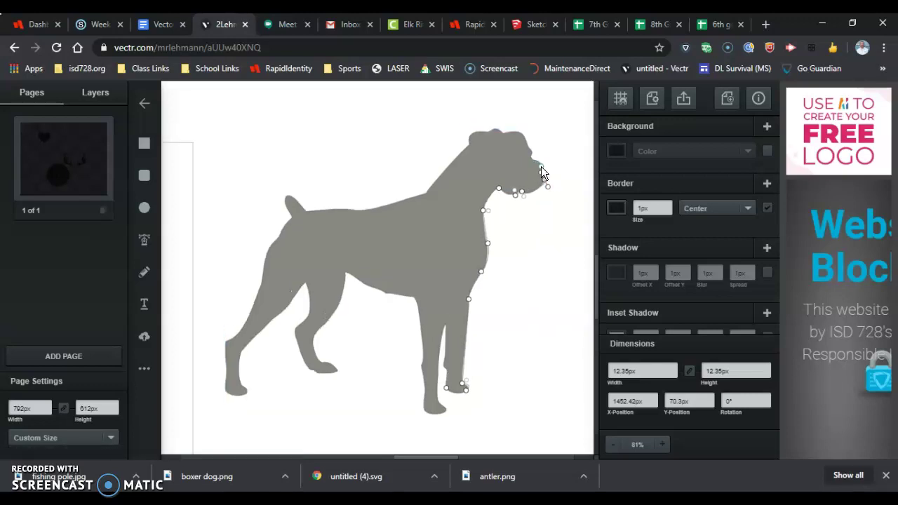
left_click_drag(543, 167, 537, 158)
left_click(532, 160)
left_click(532, 152)
Trace the outline up the forehead and across the top of the head to the ear
left_click_drag(522, 139, 495, 128)
left_click(519, 119)
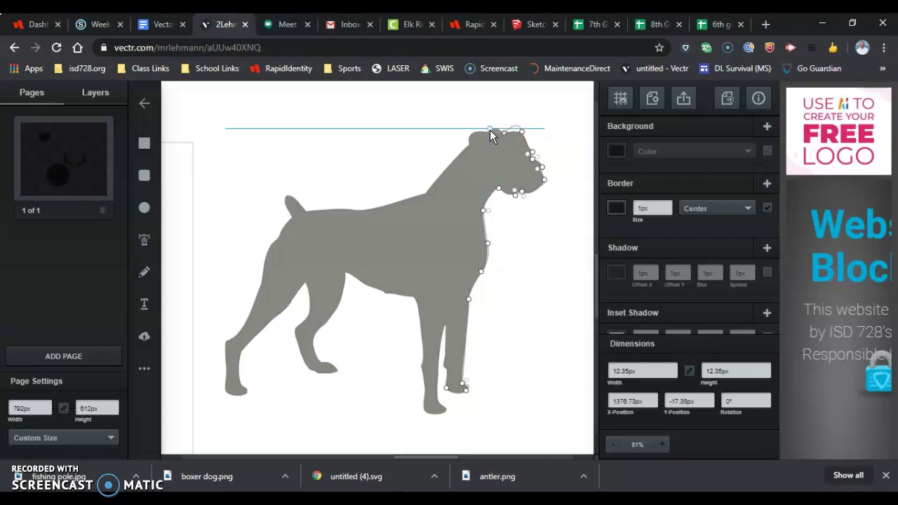
left_click_drag(496, 133, 490, 132)
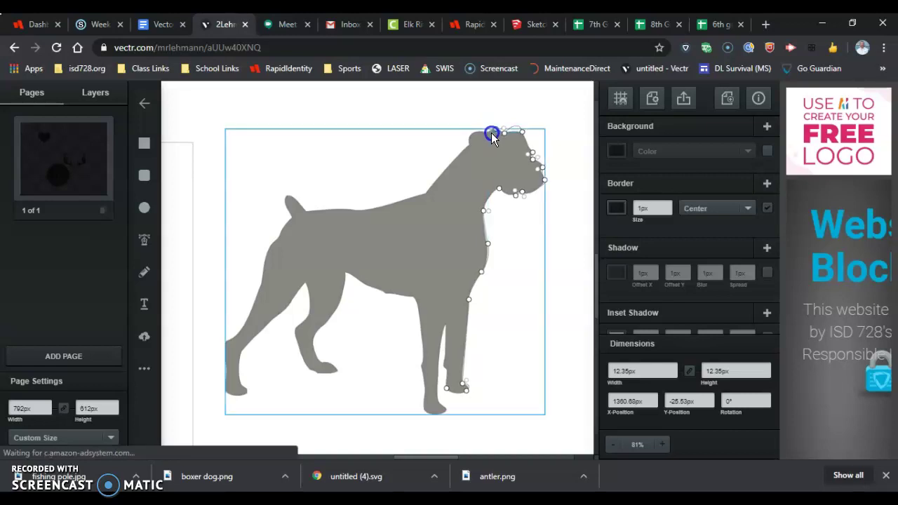
left_click_drag(491, 133, 478, 137)
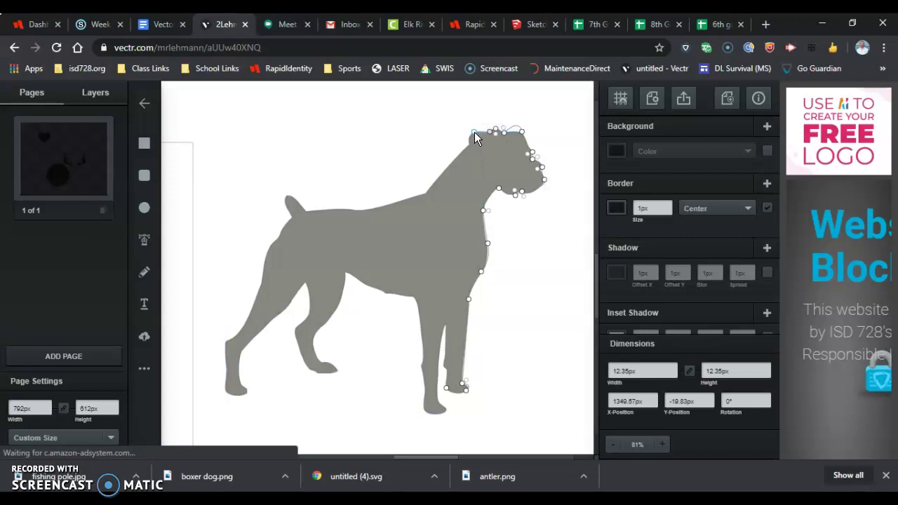
Trace the outline down the back of the neck and along the back to the tip of the tail
left_click_drag(478, 131, 424, 195)
left_click(424, 195)
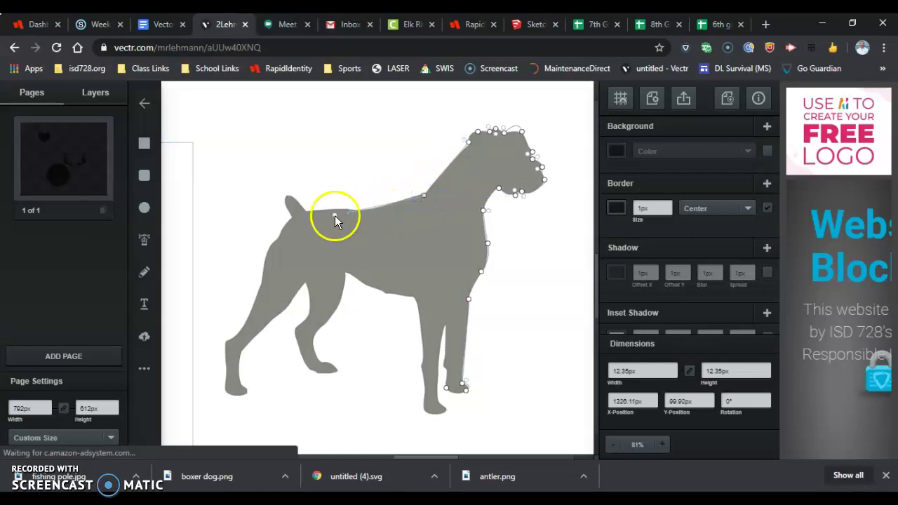
left_click_drag(312, 213, 287, 216)
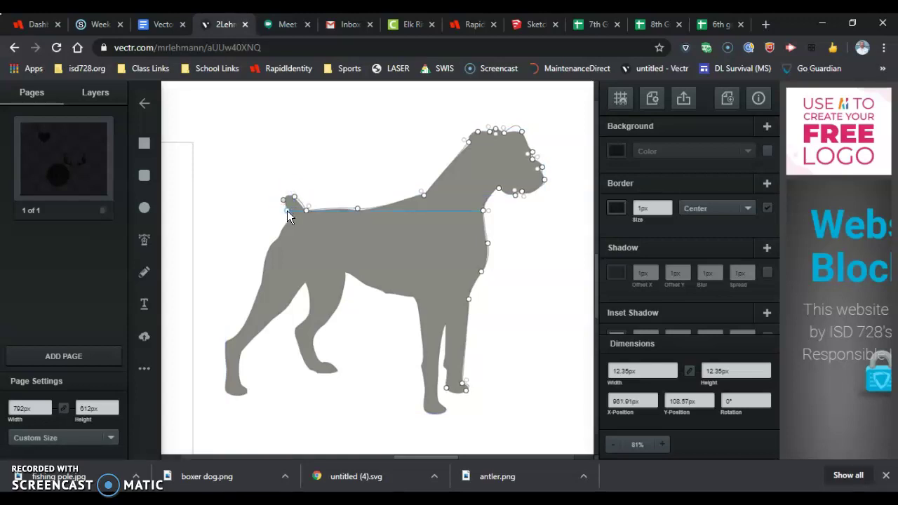
Trace the outline down the rear edge of the tail and onto the top of the rump
left_click(287, 210)
left_click(292, 218)
left_click(277, 232)
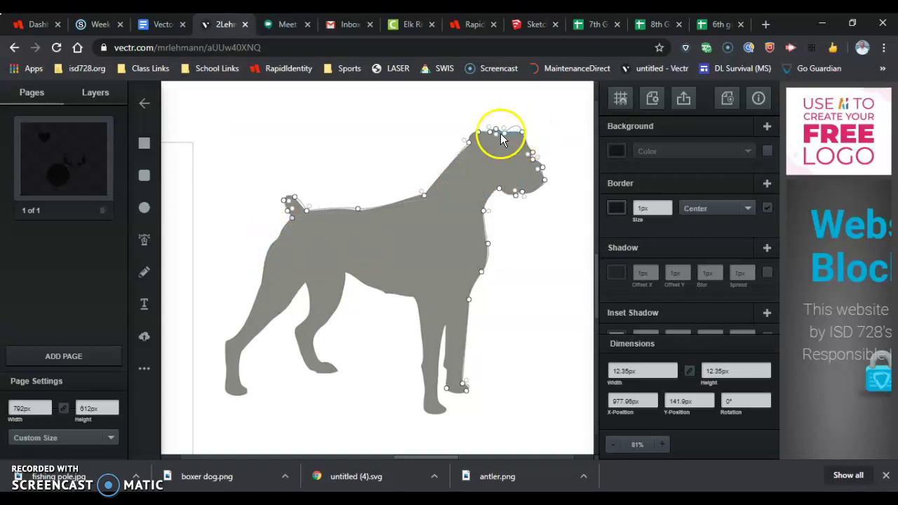
left_click_drag(443, 172, 360, 214)
left_click_drag(297, 243, 281, 232)
left_click(280, 239)
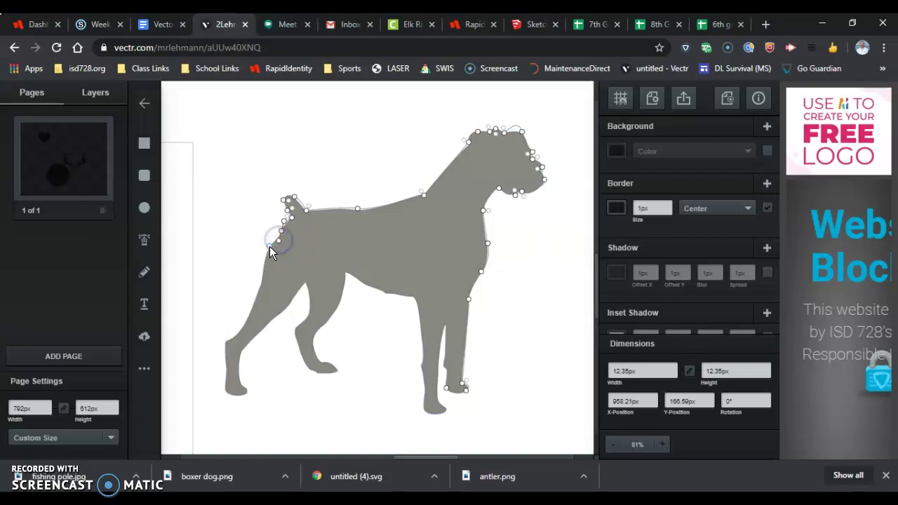
Trace the outline down the rump and the back of the near hind leg to the hock
left_click(267, 249)
left_click(261, 282)
left_click_drag(240, 330, 225, 343)
left_click(224, 343)
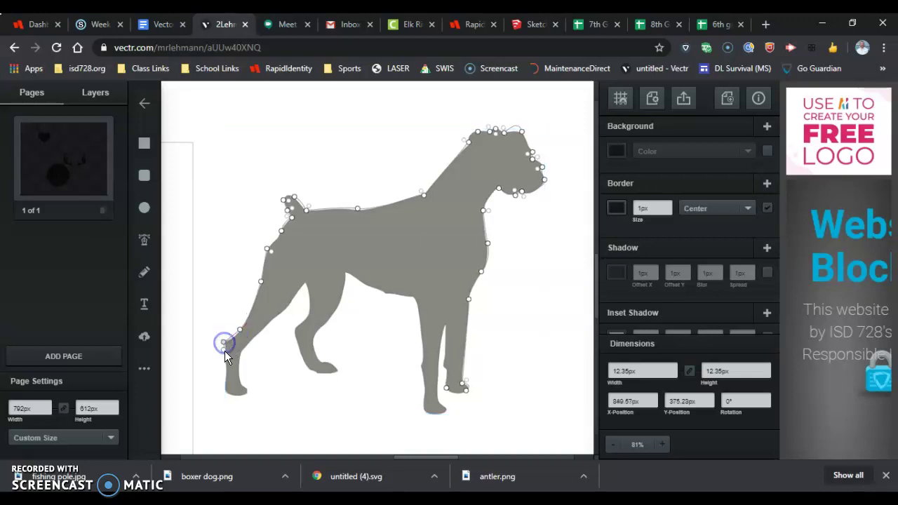
Trace the outline from the hock down the lower hind leg and around the paw to the front of the ankle
left_click(225, 390)
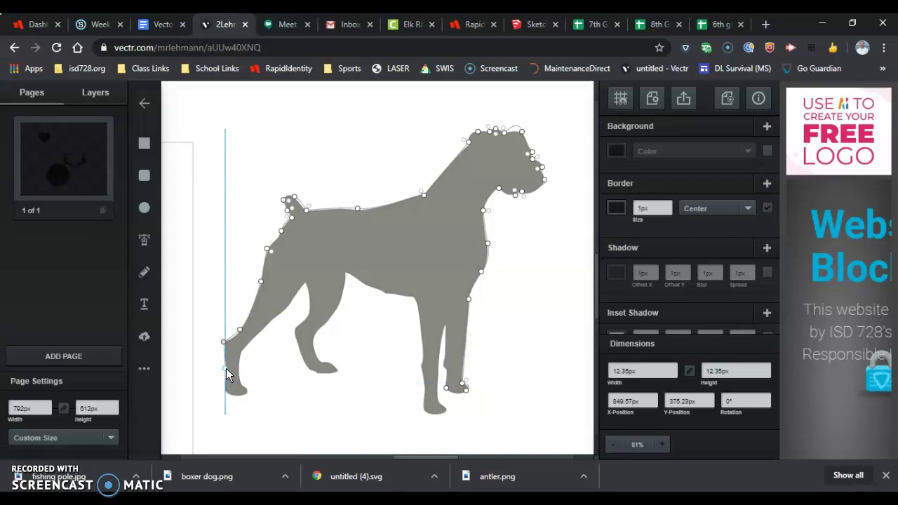
left_click(228, 365)
left_click_drag(227, 368, 228, 369)
left_click(225, 373)
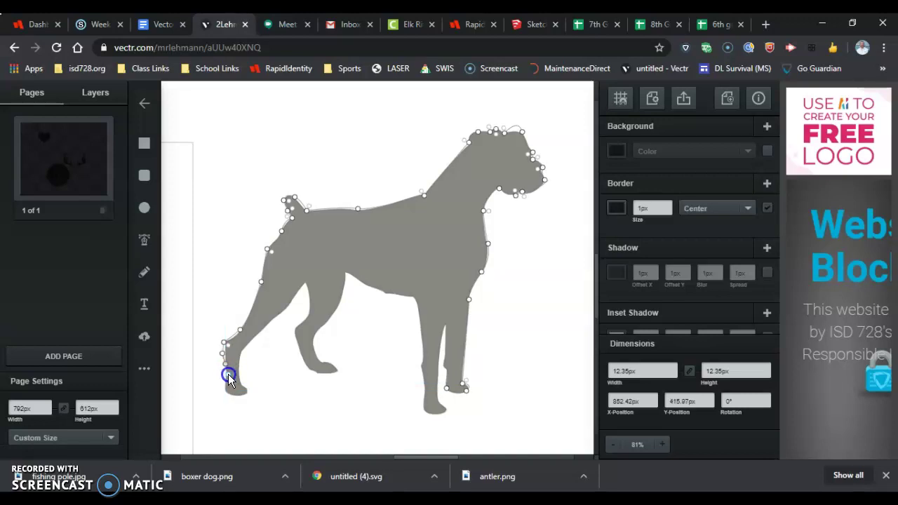
left_click(227, 374)
left_click(223, 391)
mouse_move(247, 394)
left_mouse_down()
mouse_move(257, 390)
mouse_move(245, 390)
left_mouse_up()
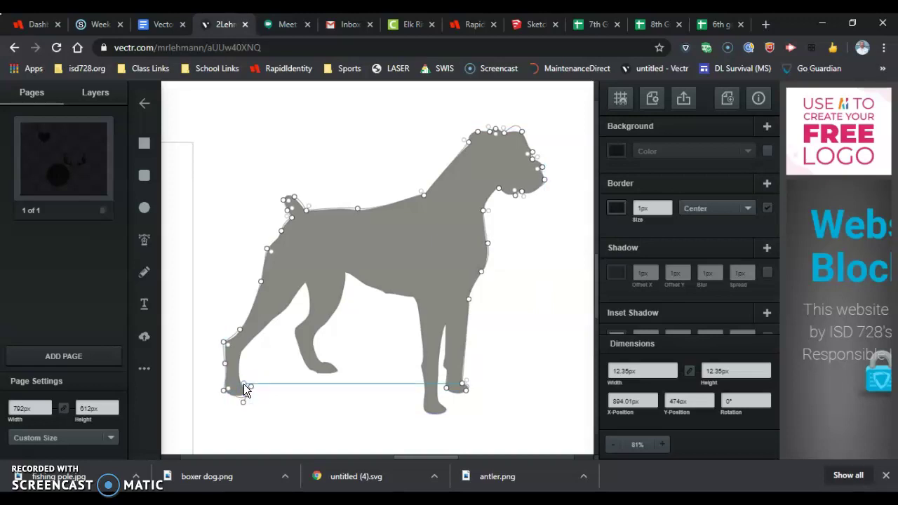
left_click(240, 383)
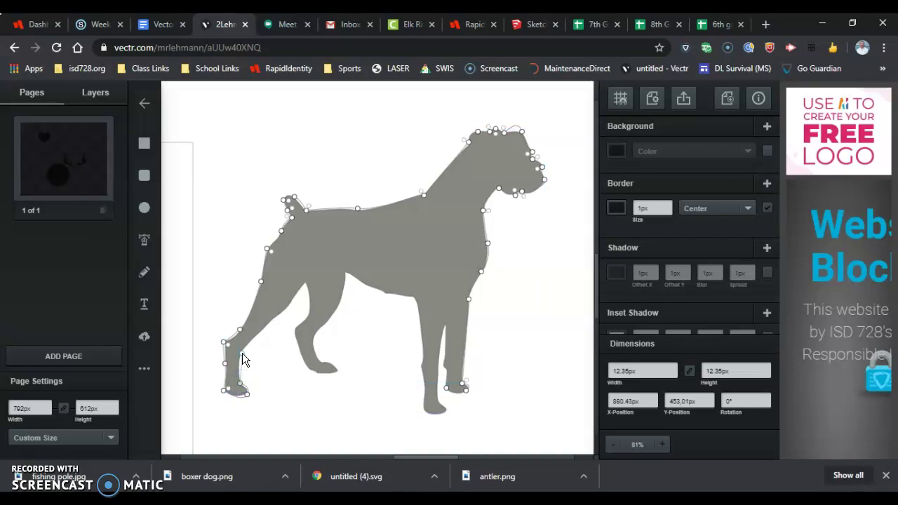
Trace the outline up the front edge of the near hind leg to the gap between the hind legs
left_click_drag(242, 353, 249, 348)
left_click_drag(275, 320, 295, 300)
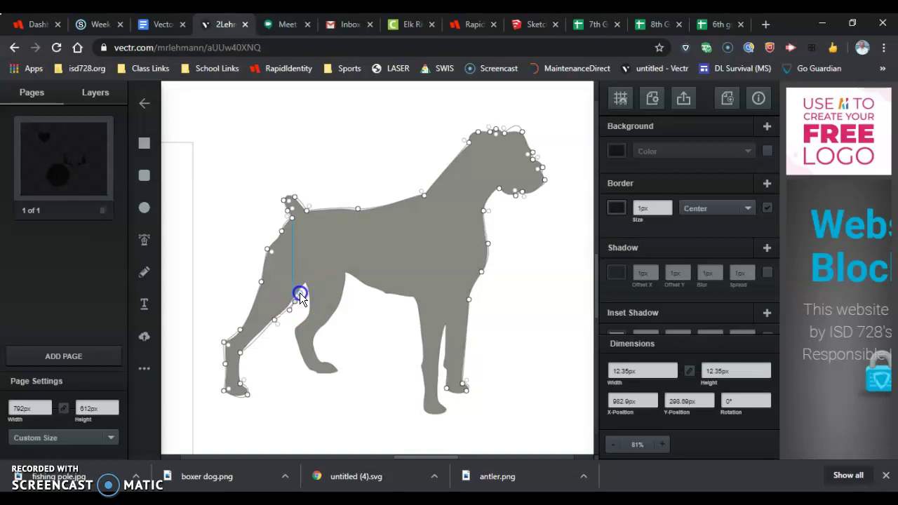
left_click_drag(301, 294, 307, 283)
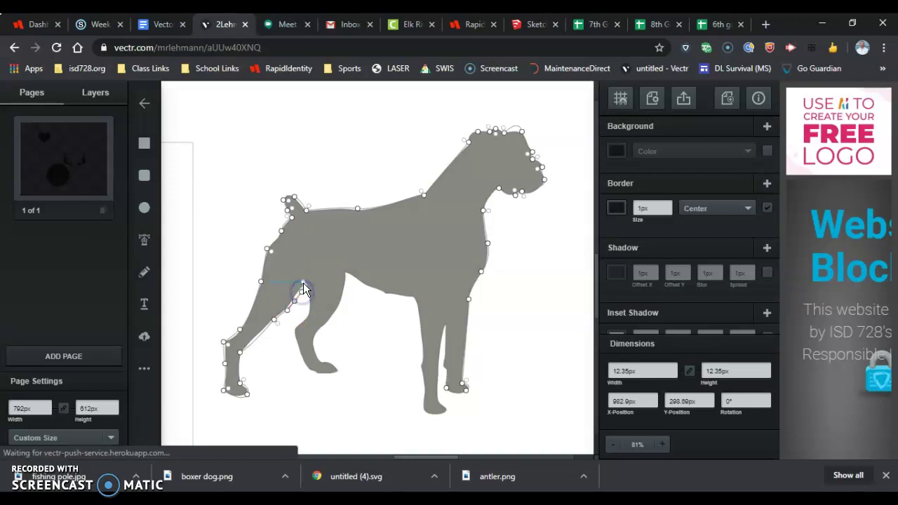
left_click(307, 283)
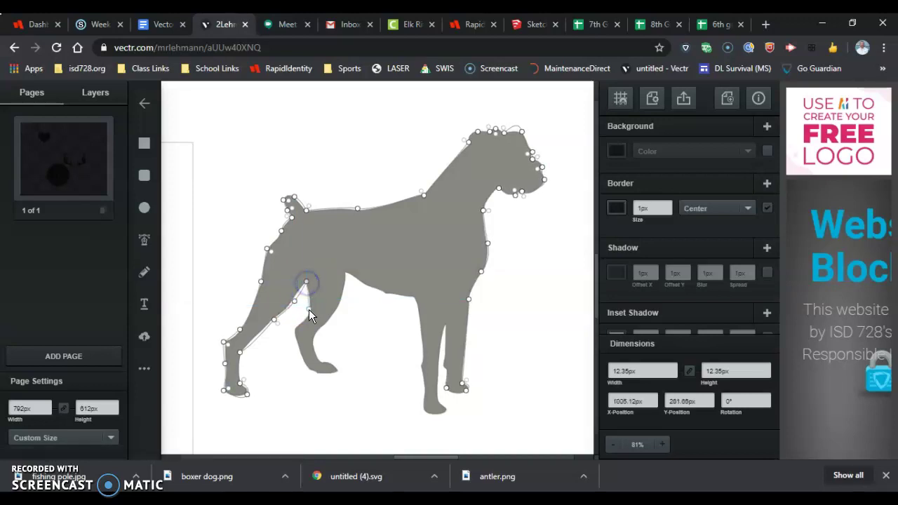
Trace the outline from the gap between the hind legs down the back of the far hind leg to its hock
left_click_drag(293, 327, 272, 340)
left_click_drag(302, 367, 294, 331)
left_click(294, 330)
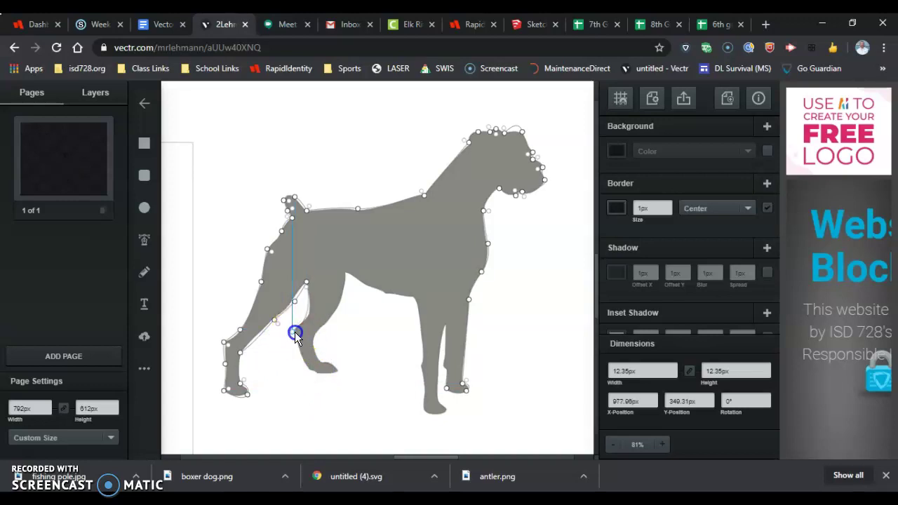
double_click(293, 332)
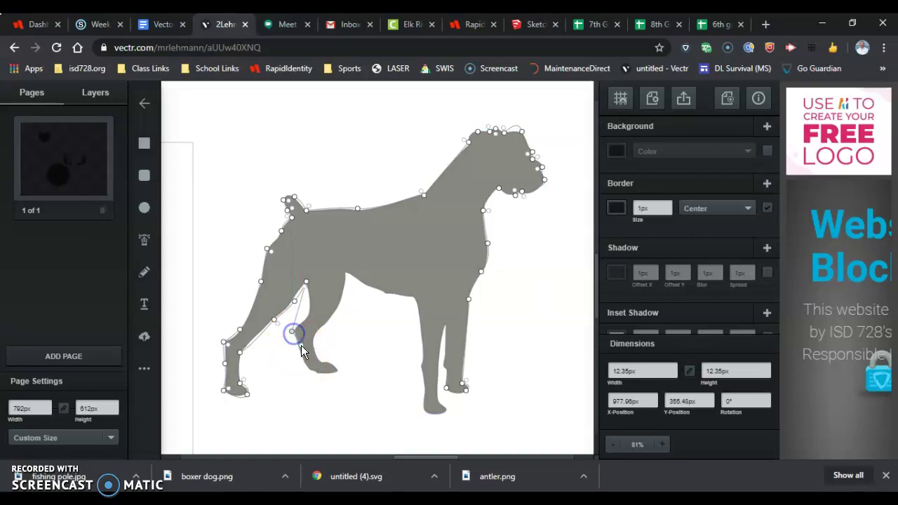
Trace the outline down the far lower hind leg and around its paw to the front of the ankle
left_click_drag(308, 376, 313, 377)
left_click(321, 371)
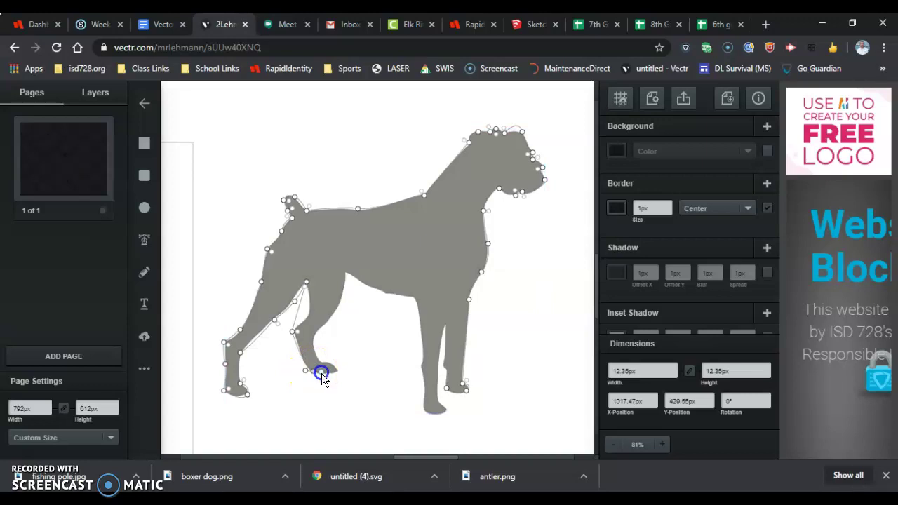
left_click(338, 372)
mouse_move(325, 363)
left_mouse_down()
mouse_move(311, 362)
mouse_move(314, 370)
left_mouse_up()
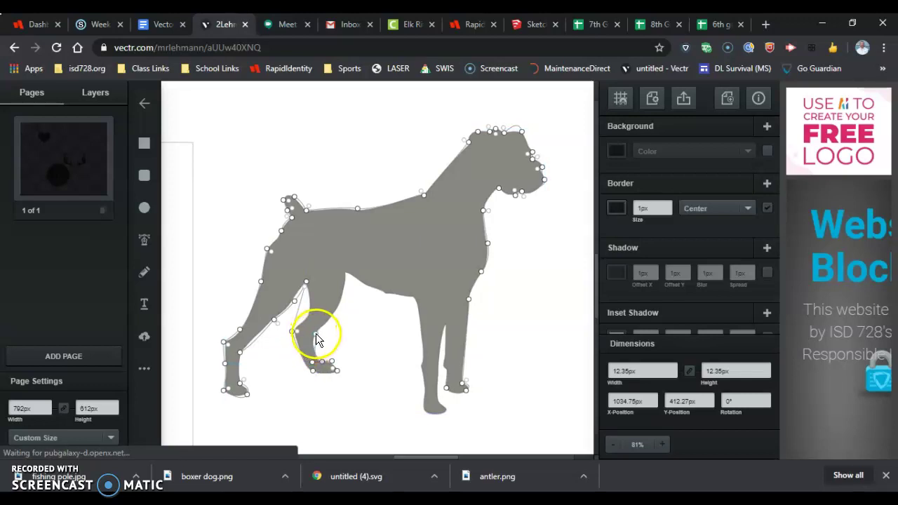
Trace the outline up the front edge of the far hind leg and along the belly to the near front leg
left_click(313, 338)
left_click_drag(313, 338, 429, 289)
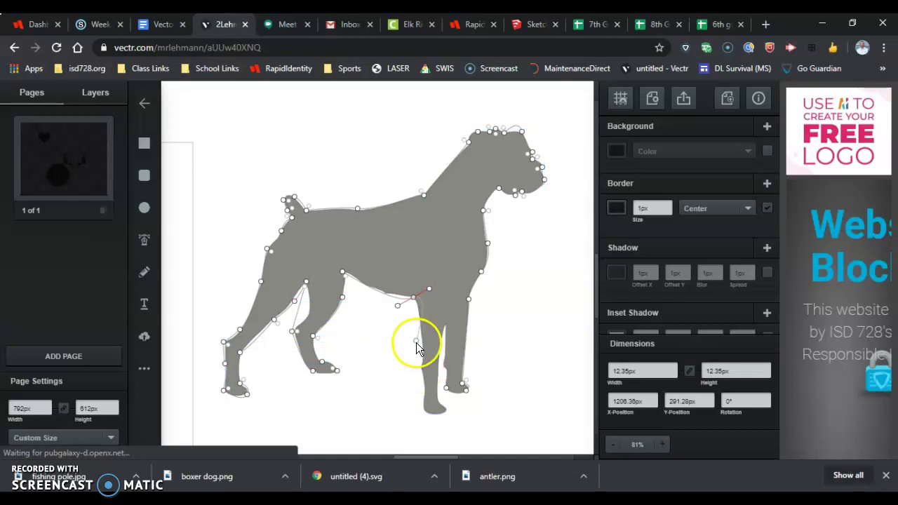
Trace the outline around the near front leg and paw, up to the gap between the front legs
left_click(422, 366)
left_click_drag(421, 365, 448, 323)
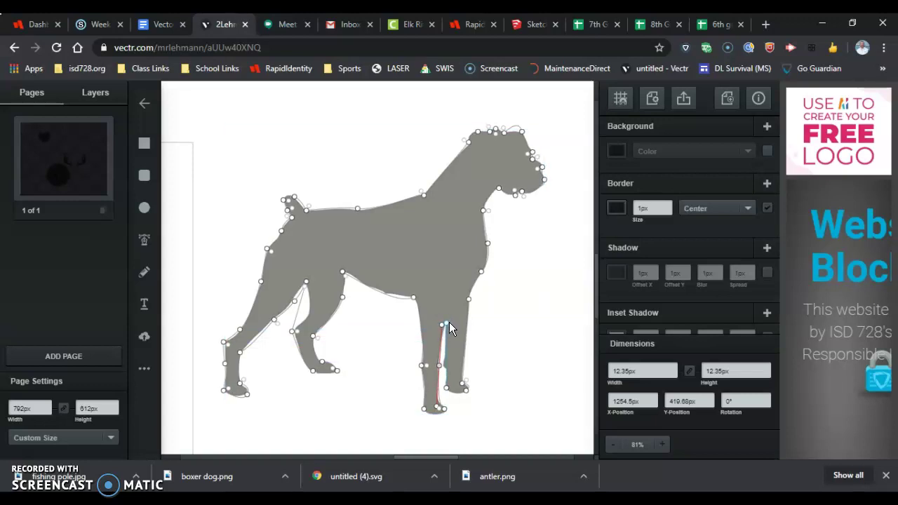
left_click(448, 322)
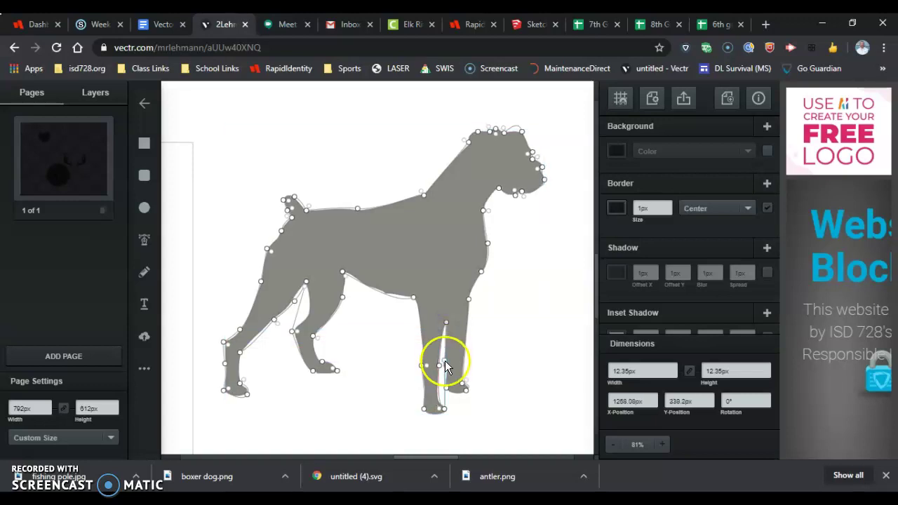
Trace the rear edge of the far front leg and close the path at its paw, then finish drawing
left_click_drag(444, 366, 449, 385)
left_click(447, 389)
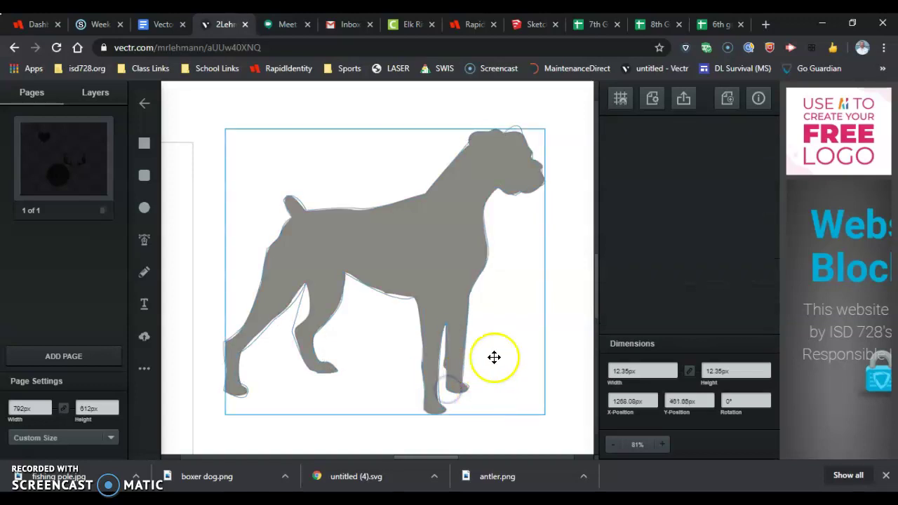
key("Escape")
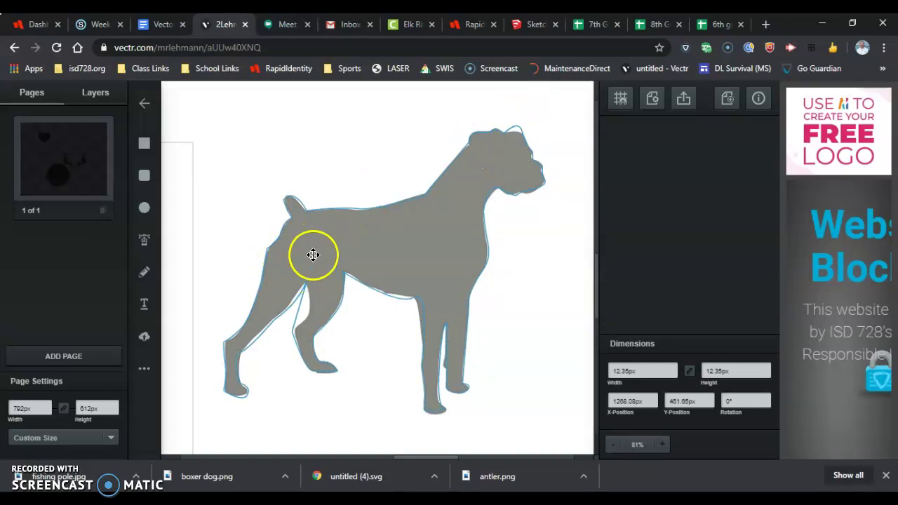
Reopen the traced path for node editing, convert the forehead's corner node to a smooth curve and move it onto the silhouette
double_click(517, 129)
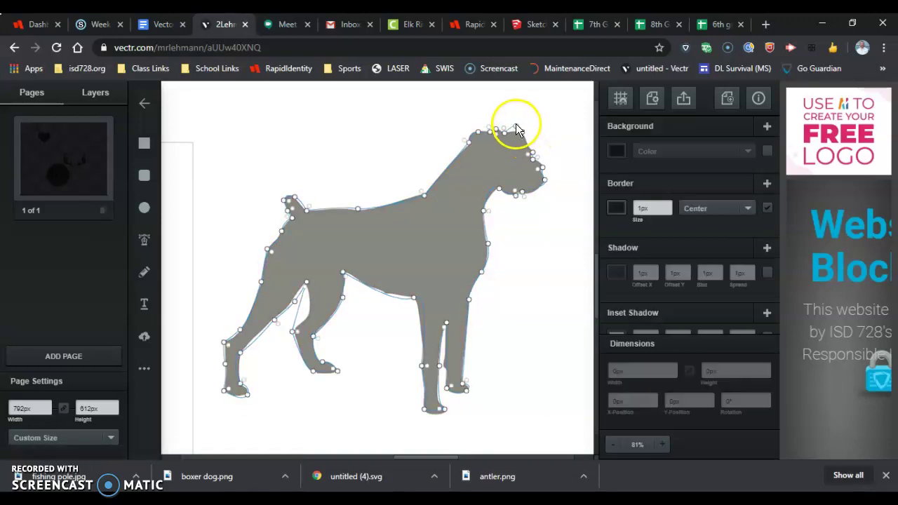
scroll(517, 129, "up", 5)
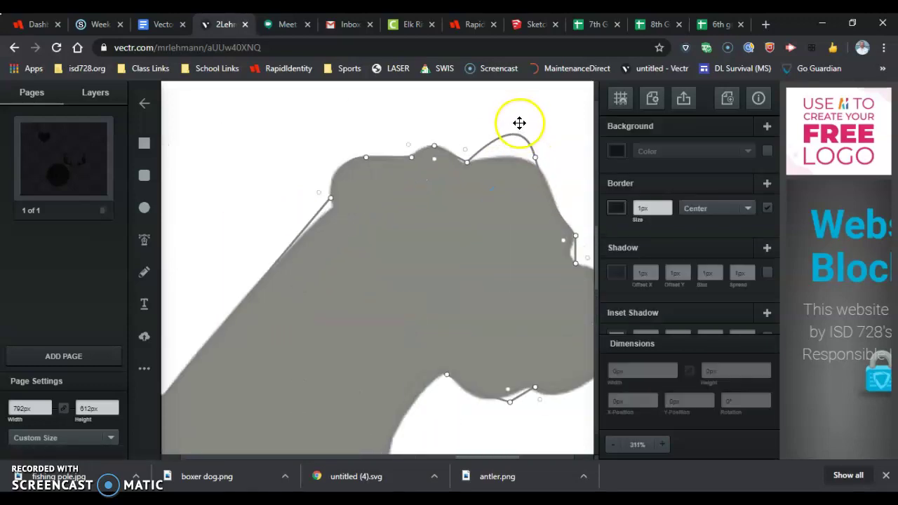
key("super")
key("super")
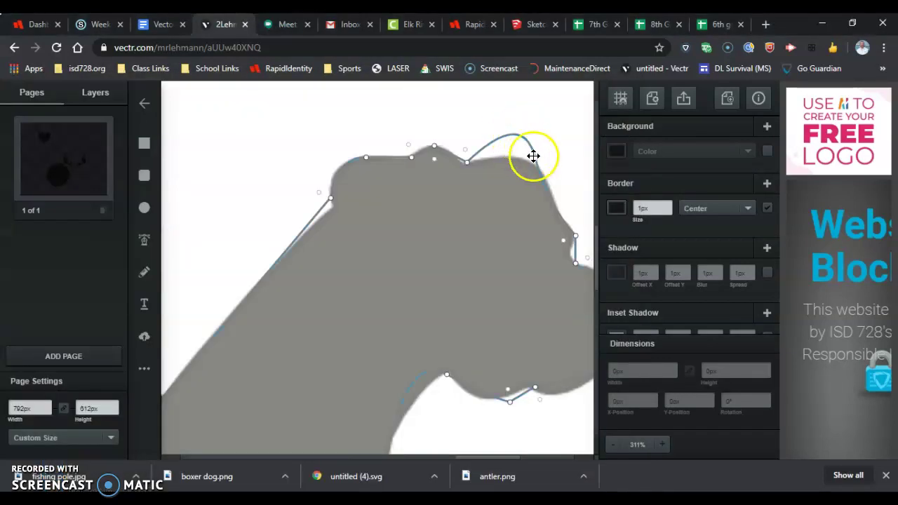
double_click(534, 158)
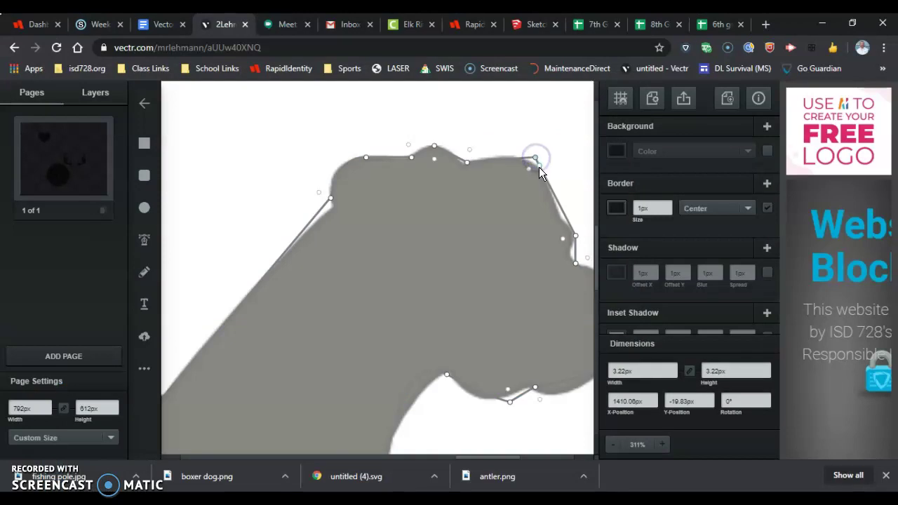
double_click(535, 157)
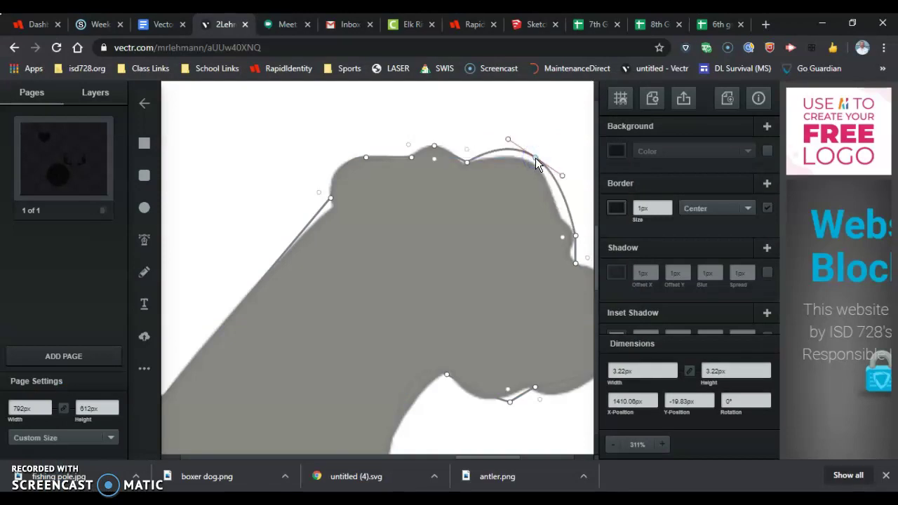
mouse_move(536, 160)
left_mouse_down()
mouse_move(518, 155)
mouse_move(531, 165)
left_mouse_up()
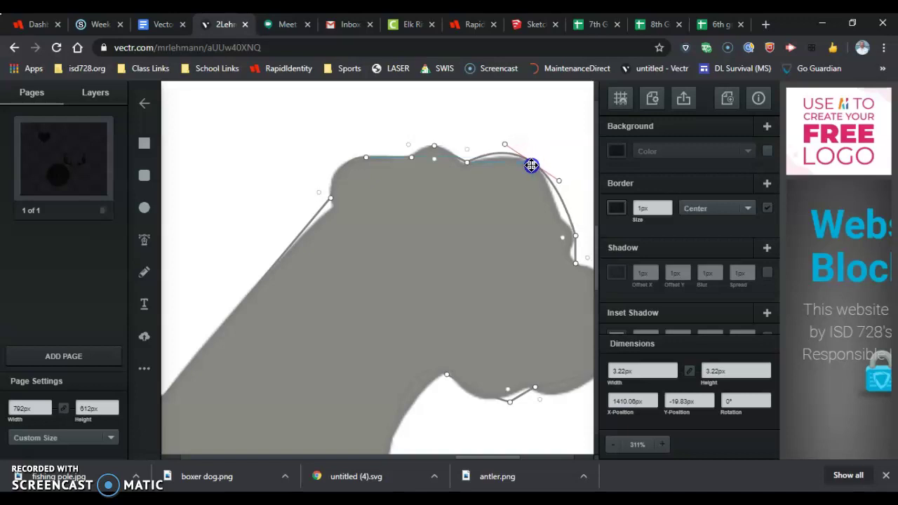
Move the two nodes above the muzzle onto the silhouette and add a node to shape the small bump between them
left_click(576, 237)
left_click(576, 239)
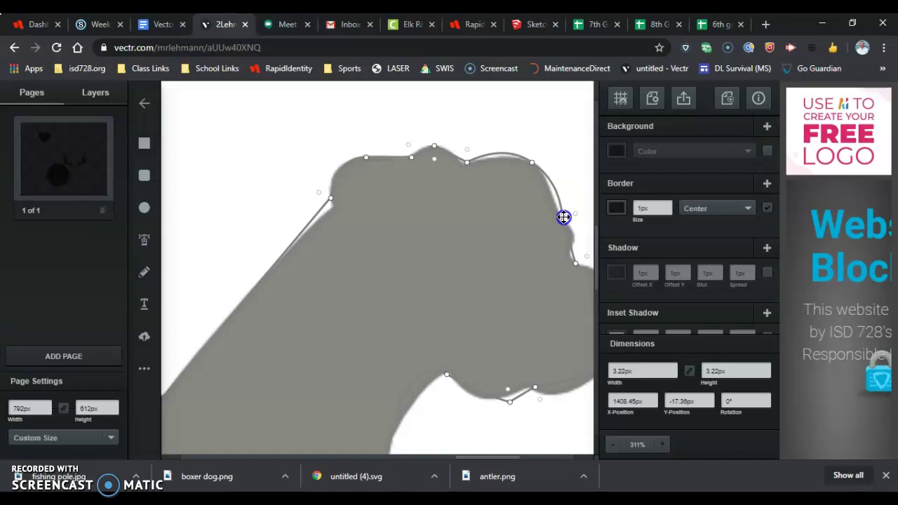
left_click(576, 264)
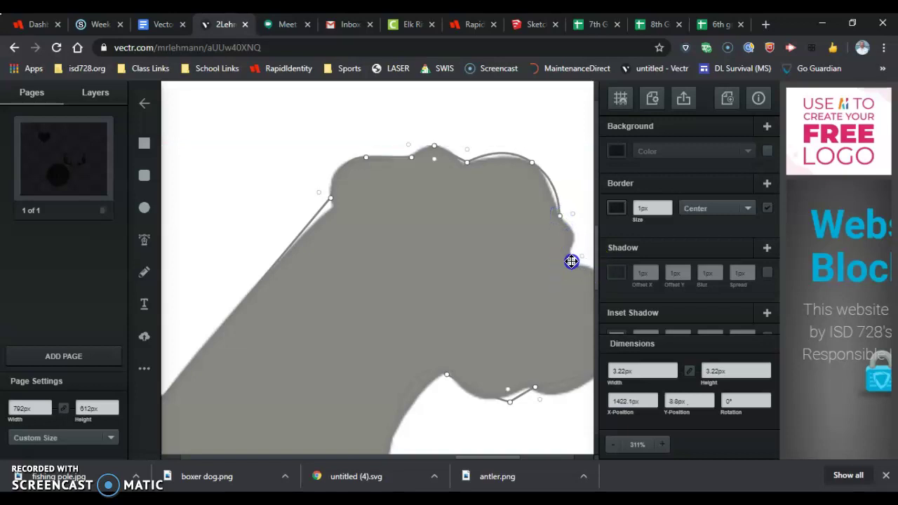
left_click(571, 256)
left_click_drag(570, 242, 575, 234)
left_click(576, 234)
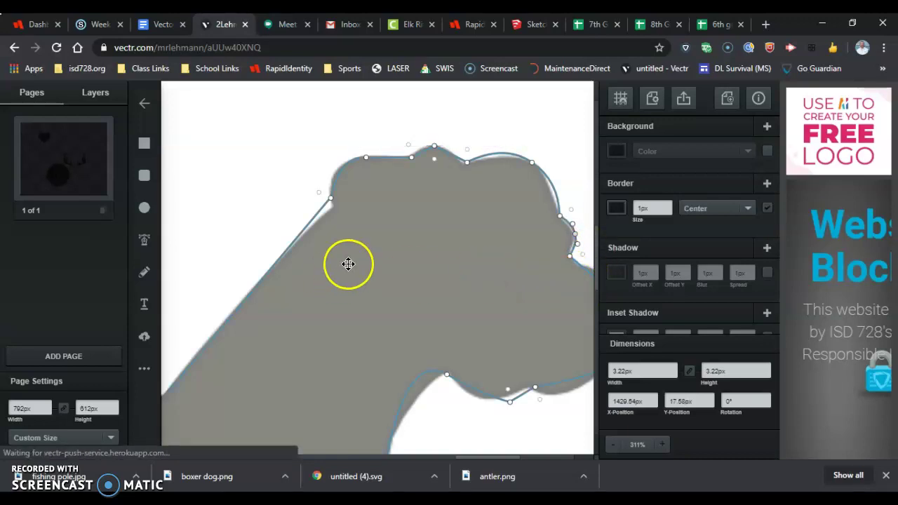
Fit the path to the back of the head by moving its lower node onto the silhouette and smoothing the node at the crown
left_click_drag(323, 199, 336, 183)
left_click(339, 186)
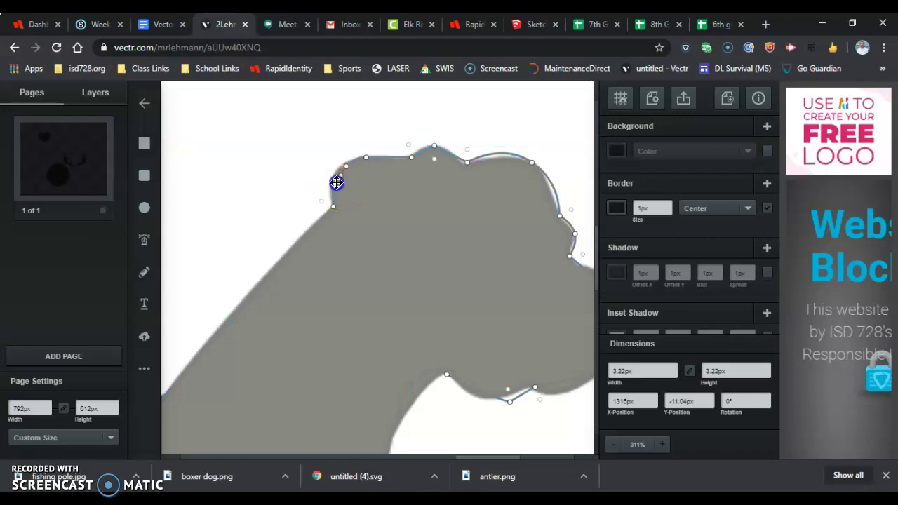
left_click(344, 208)
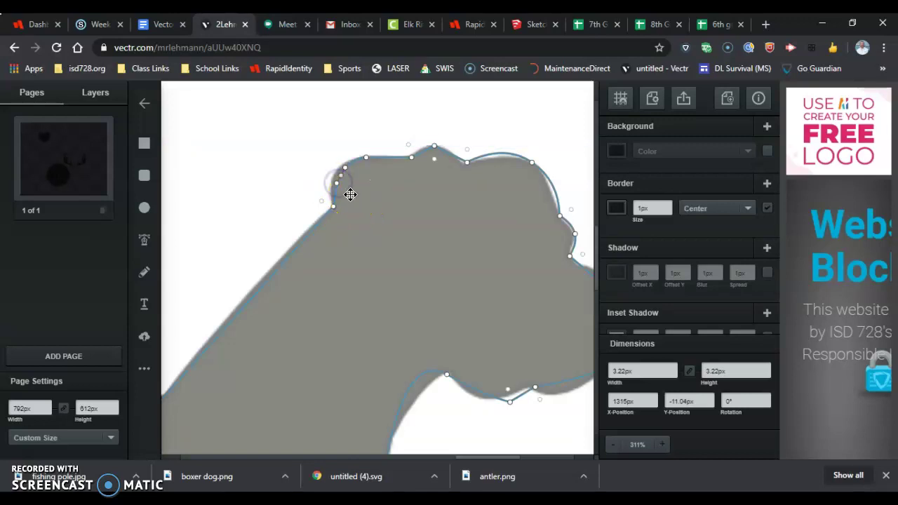
key("ctrl+z")
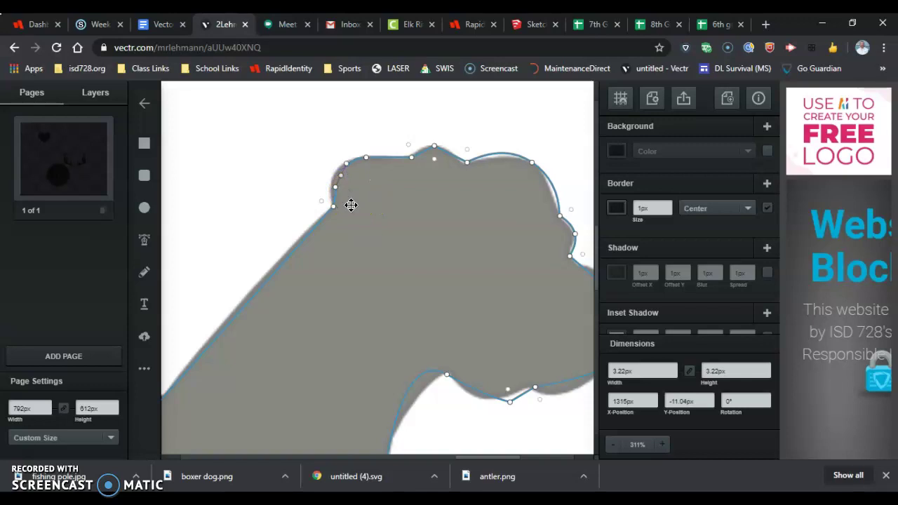
left_click(367, 157)
left_click_drag(358, 154, 357, 159)
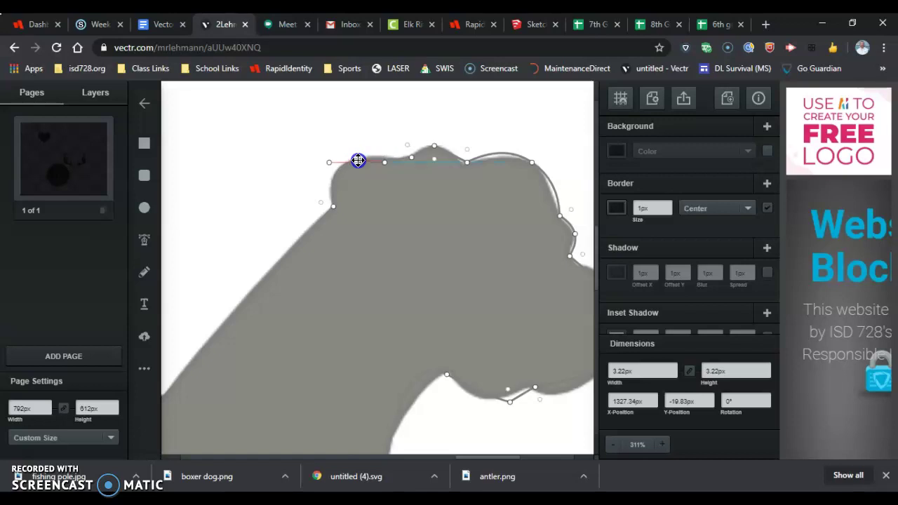
Convert the corner node under the jaw to a smooth curve and move it onto the silhouette's edge
left_click_drag(379, 219, 467, 250)
scroll(448, 277, "down", 2)
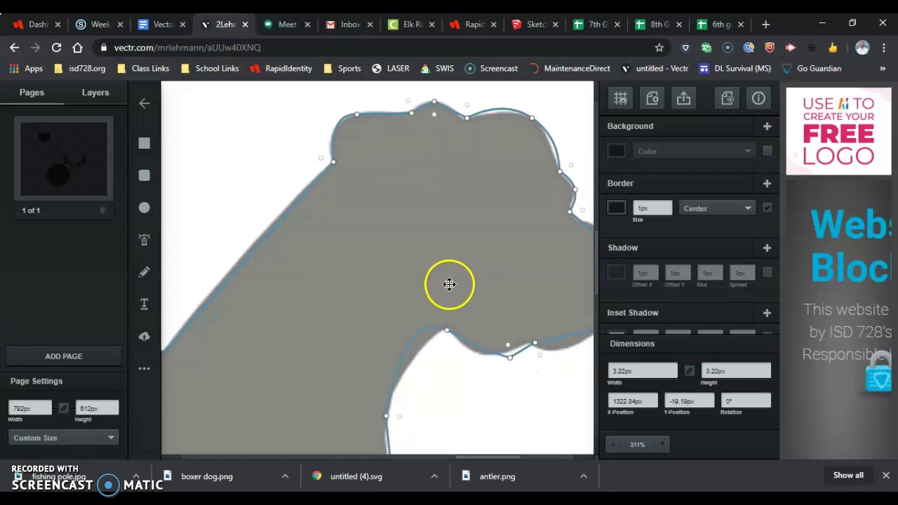
left_click(511, 360)
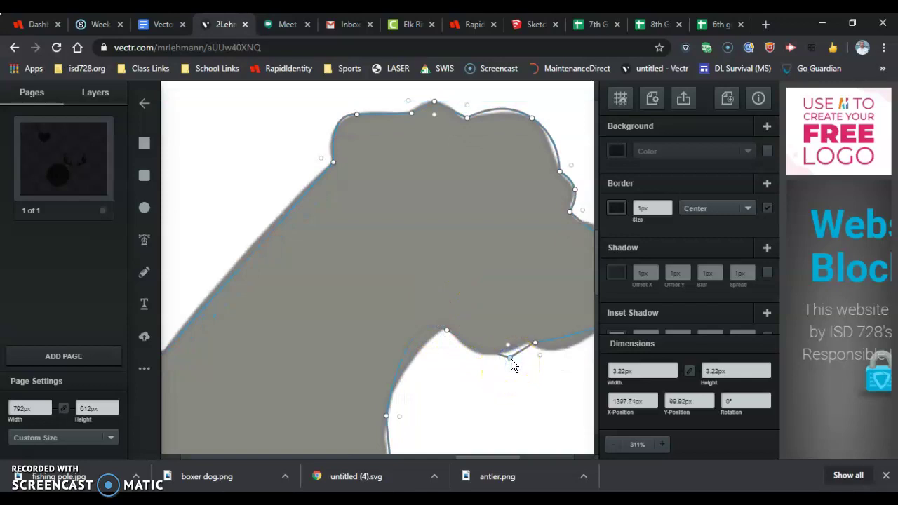
left_click(511, 360)
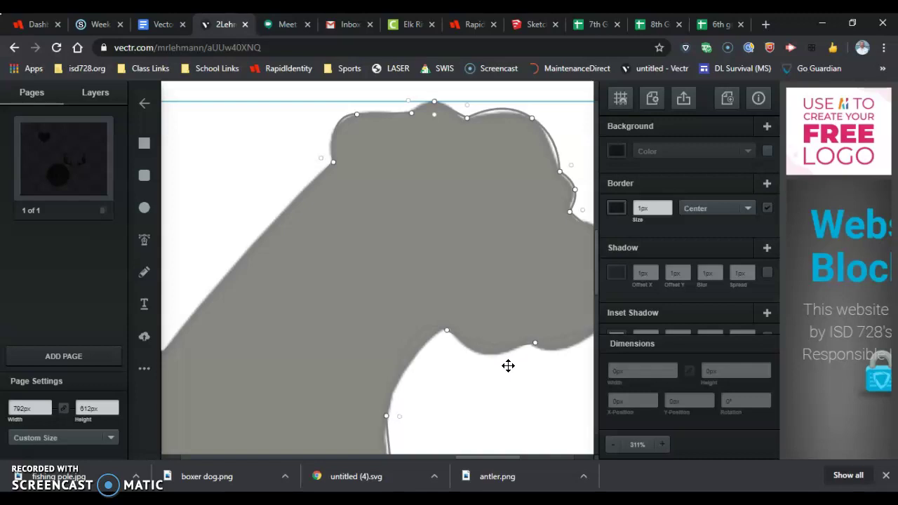
left_click(509, 359)
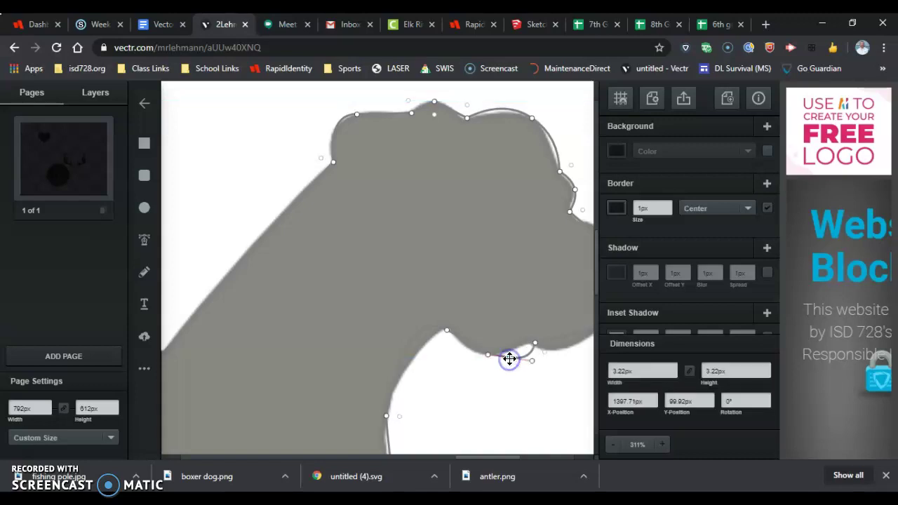
left_click_drag(509, 359, 489, 355)
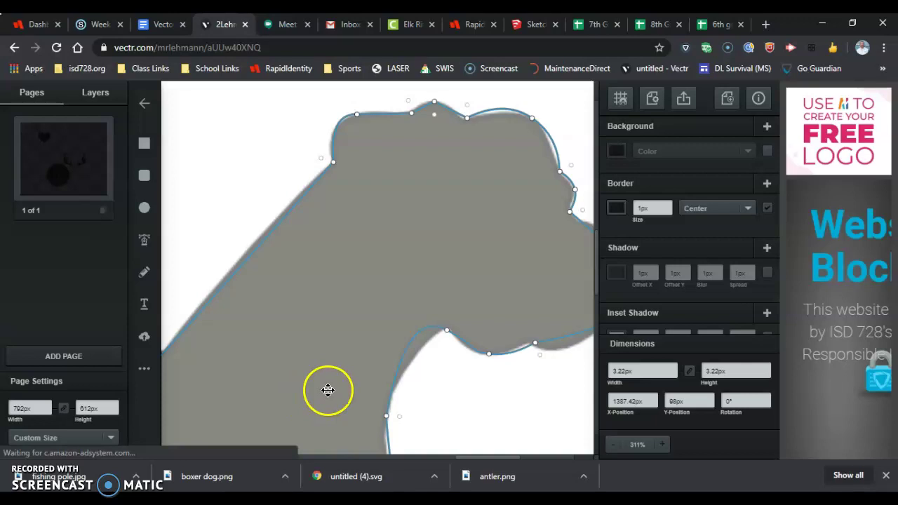
scroll(329, 389, "down", 5)
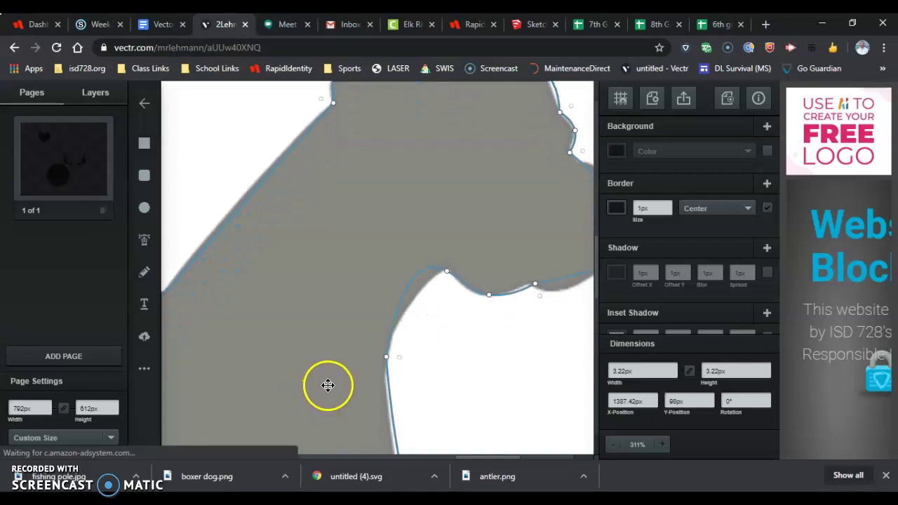
left_click(317, 380)
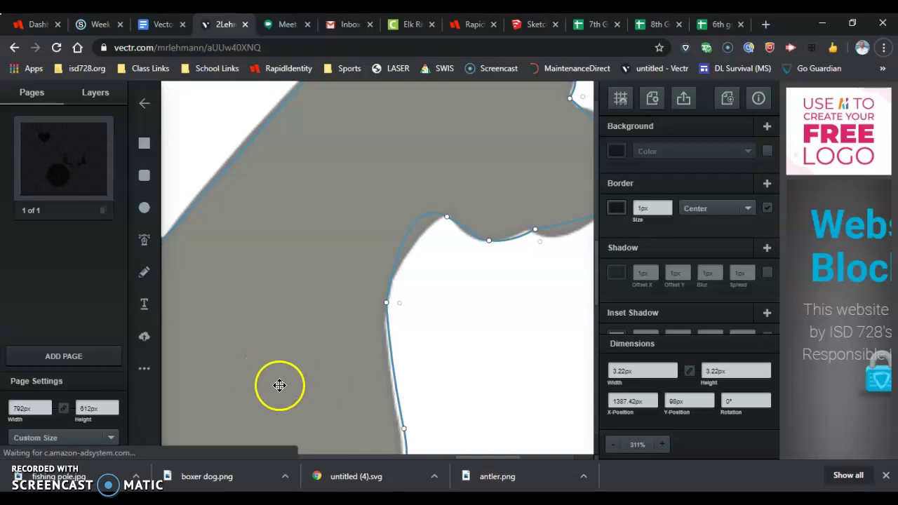
scroll(277, 384, "up", 7)
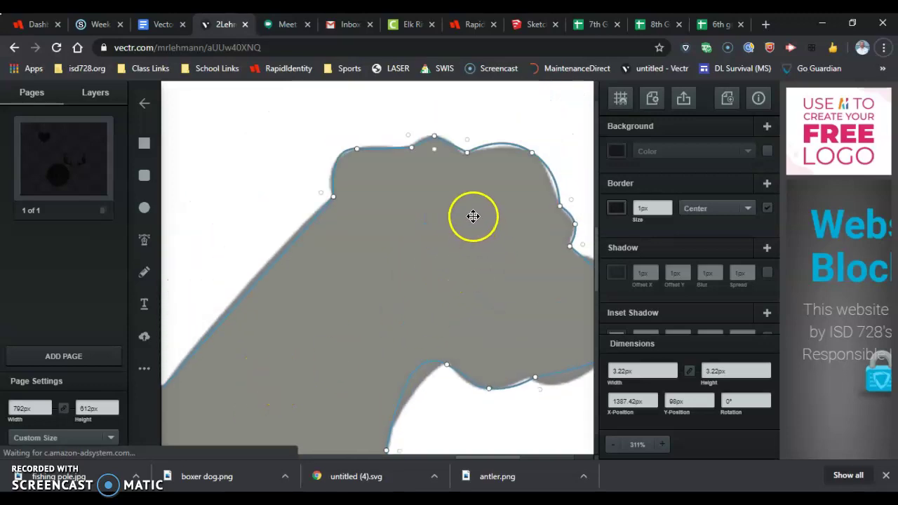